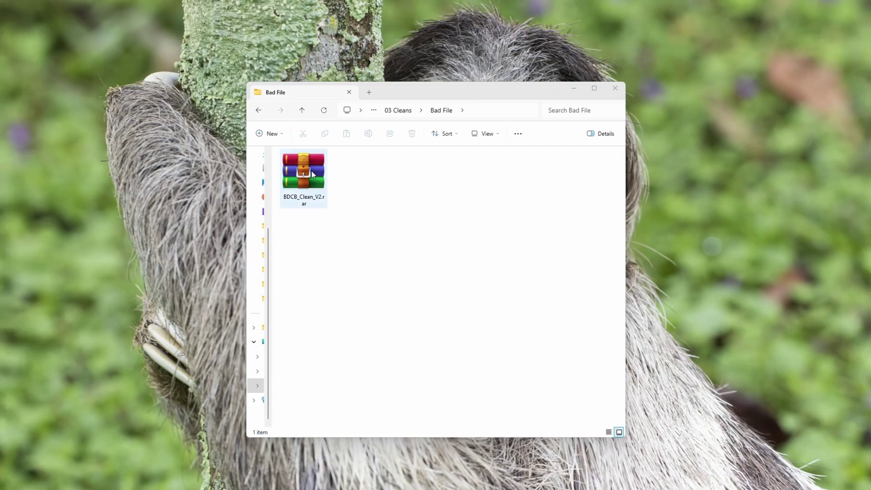
Extract the BDCB_Clean_V2.rar archive using WinRAR's Extract files
right_click(311, 171)
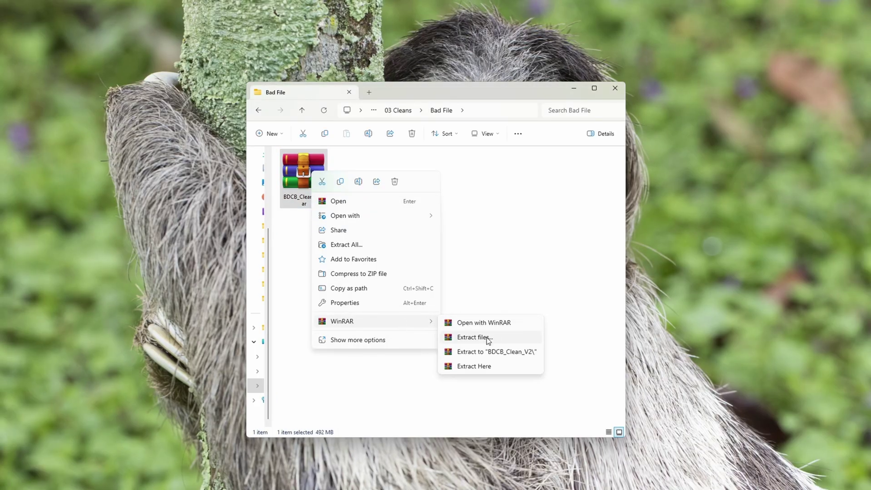
click(487, 338)
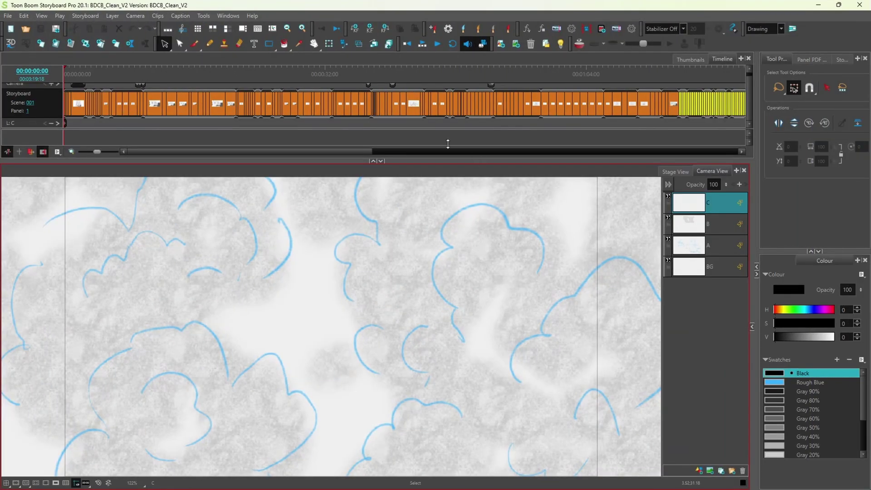
Delete the previously extracted BDCB_Clean_V2 folder
key(Right)
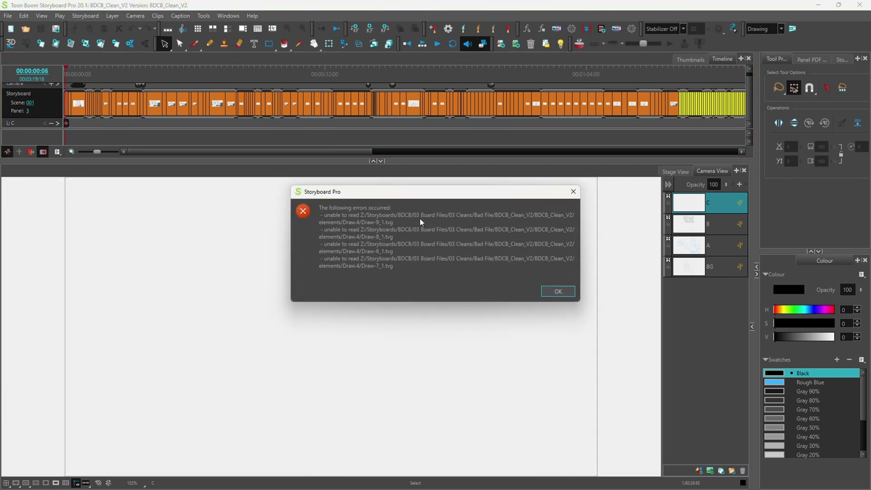
key(Return)
key(Right)
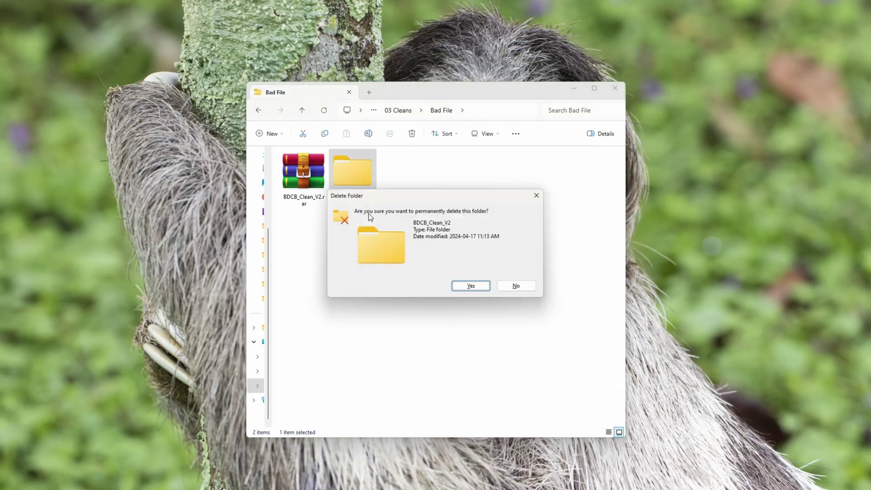
click(469, 286)
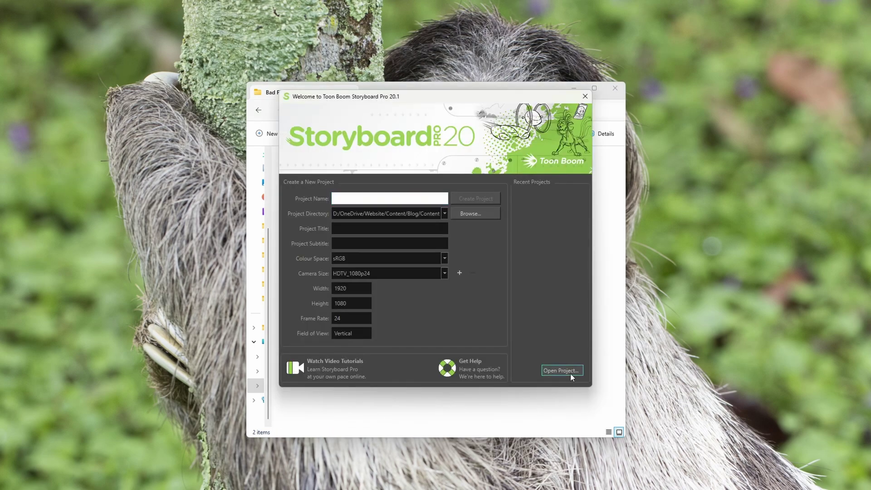
Re-extract the archive with 7-Zip and load BDCB_Clean_V2.sboard through Open Project
click(562, 370)
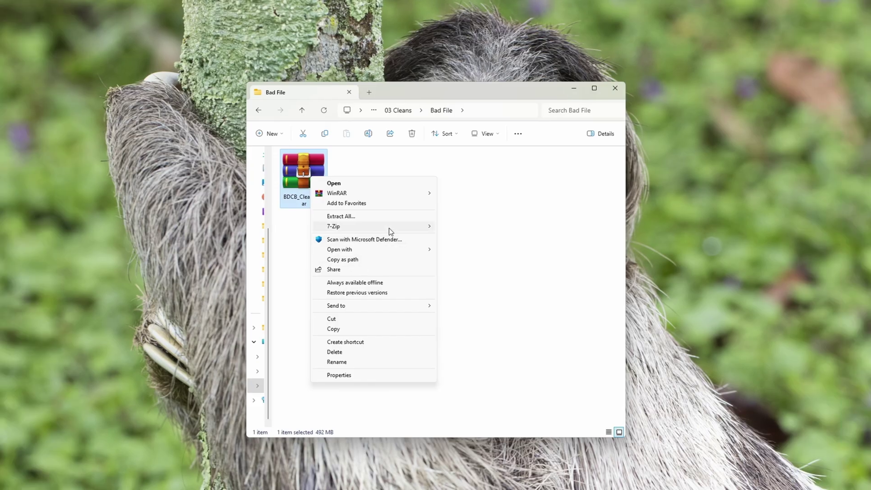
mouse_move(389, 228)
click(486, 257)
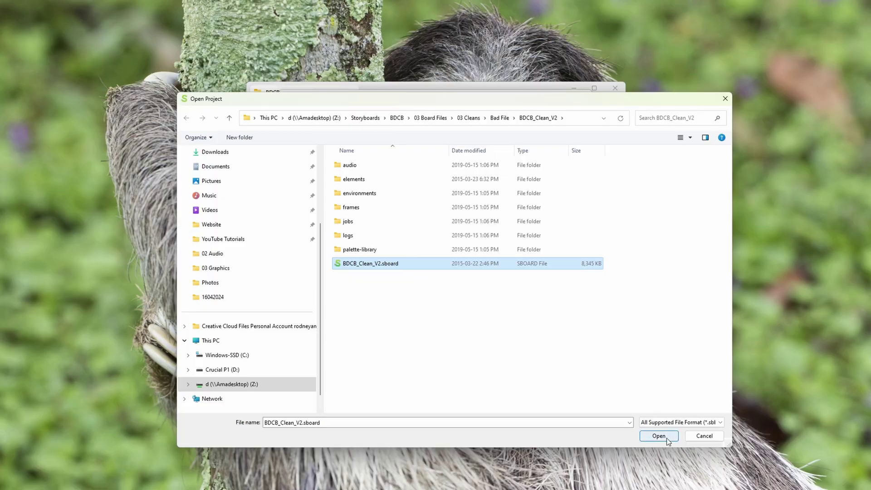
click(658, 435)
Dismiss the three errors about unreadable Draw .tvg files
click(564, 290)
click(563, 291)
click(562, 289)
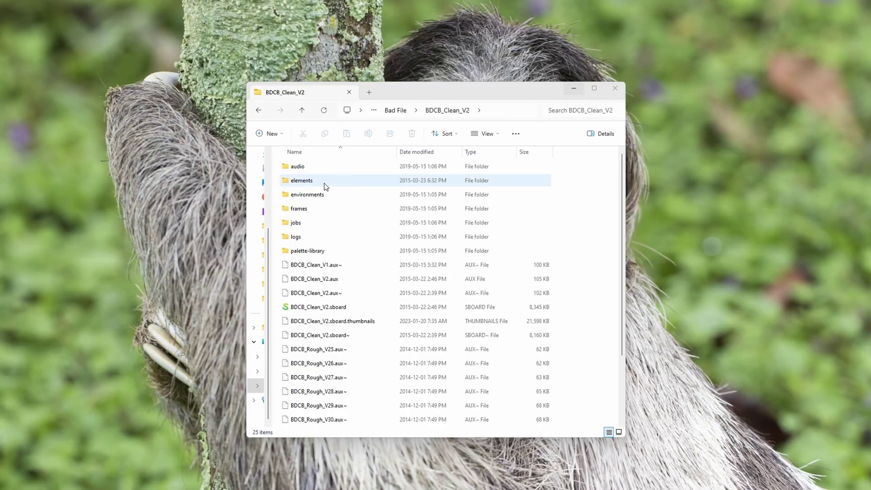
Inspect the Draw, Draw.2 and Draw.4 folders inside the project's elements folder
click(324, 183)
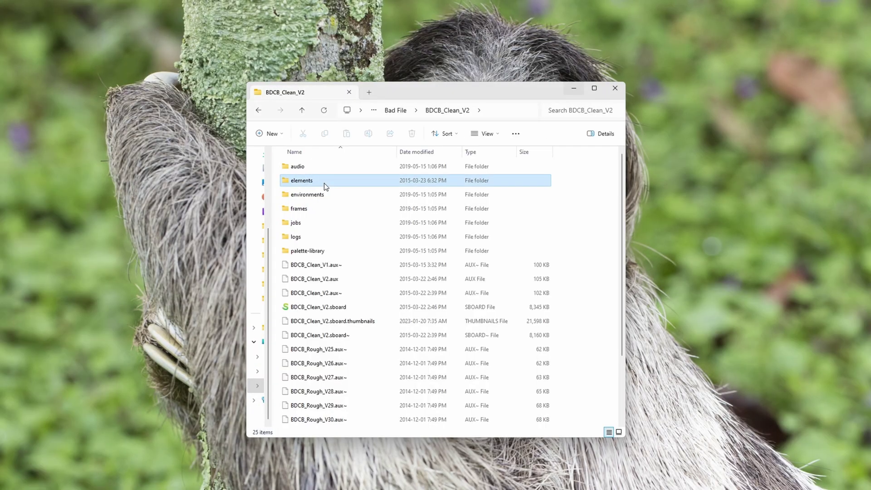
double_click(323, 184)
double_click(325, 167)
key(alt+Left)
double_click(321, 181)
scroll(422, 345, down, 5)
key(alt+Left)
double_click(341, 213)
key(alt+Left)
In Storyboard Pro, view panel 034's drawings and dismiss the unreadable drawing error
key(alt+Tab)
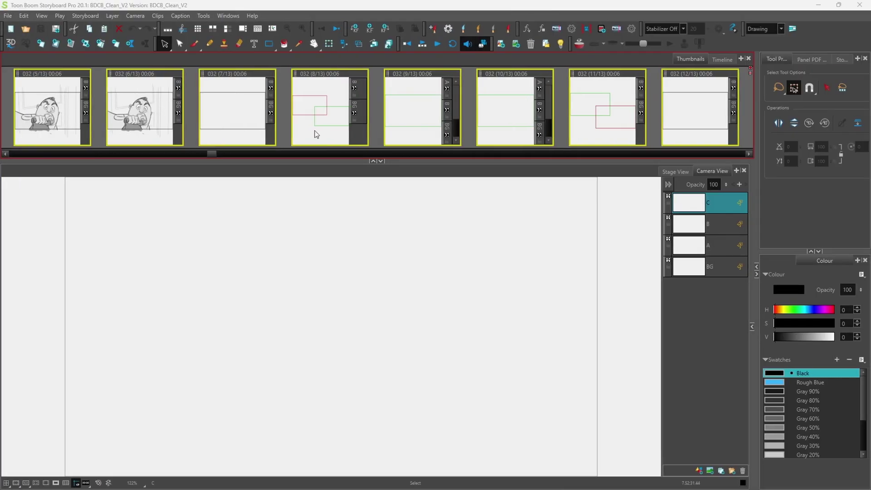
drag(211, 155, 227, 154)
click(248, 118)
click(560, 262)
key(g)
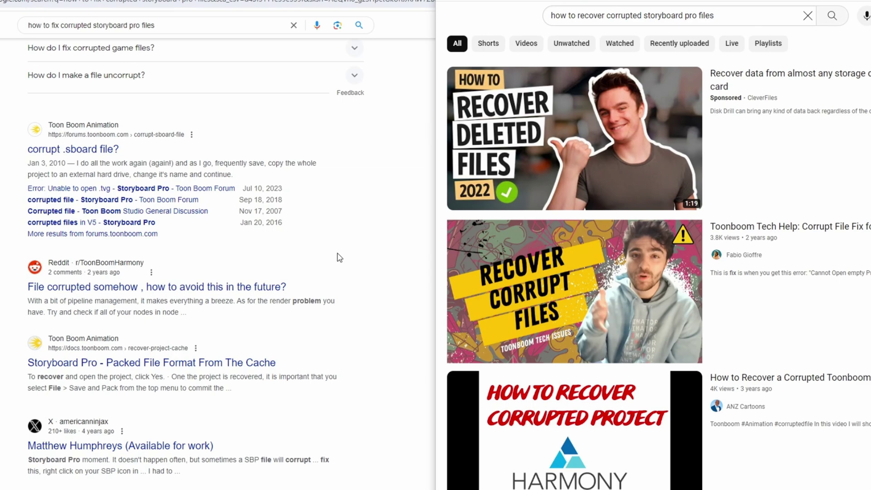
scroll(339, 257, down, 3)
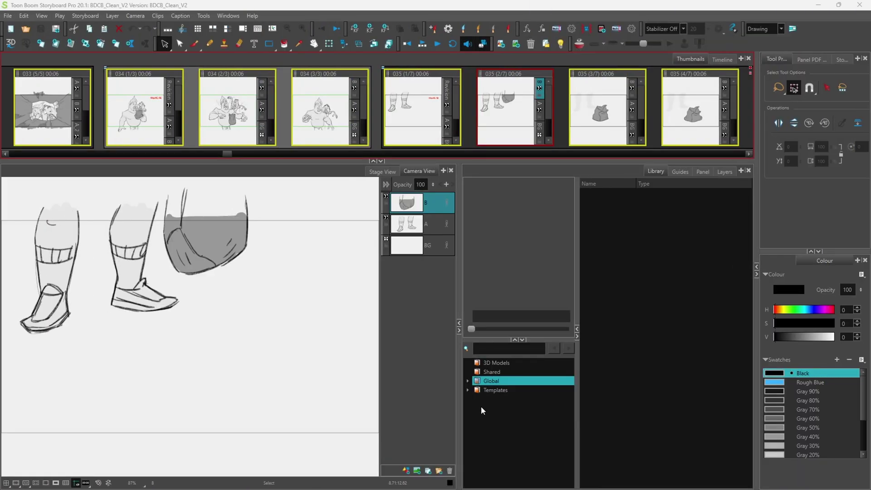
Add the elements folder as a Library, list its Draw drawings, and move to panel 035
right_click(482, 411)
click(503, 348)
click(323, 153)
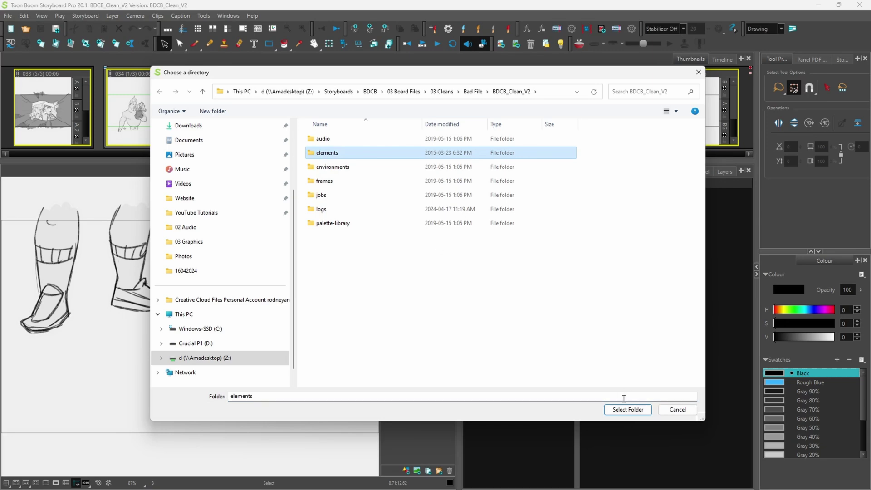
click(628, 409)
click(524, 409)
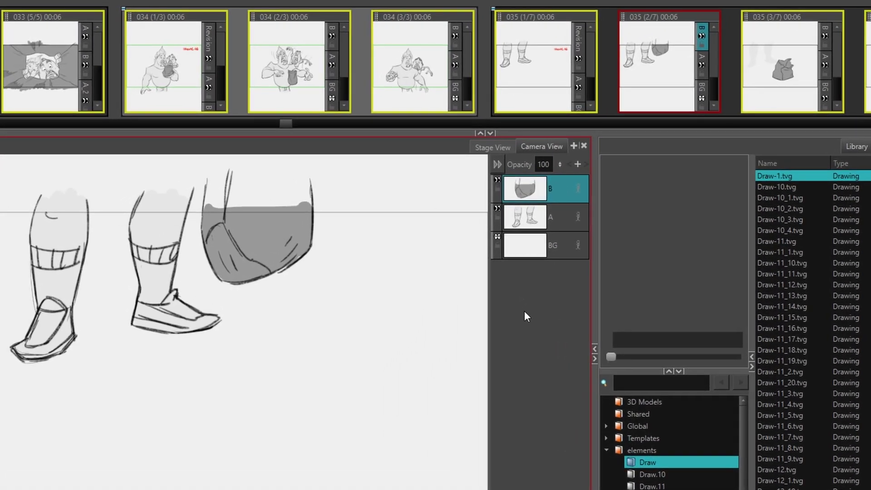
key(Right)
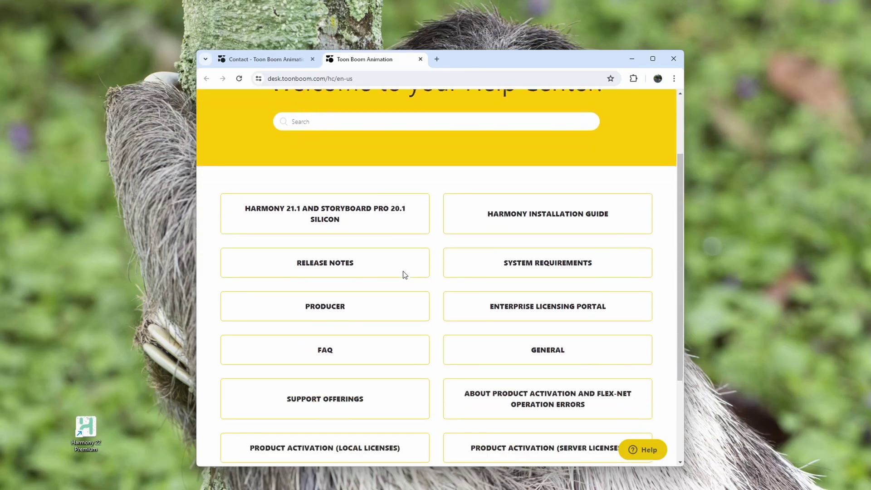
scroll(403, 271, down, 2)
Scroll the Submit a request form and start writing in the Description box
scroll(403, 271, up, 2)
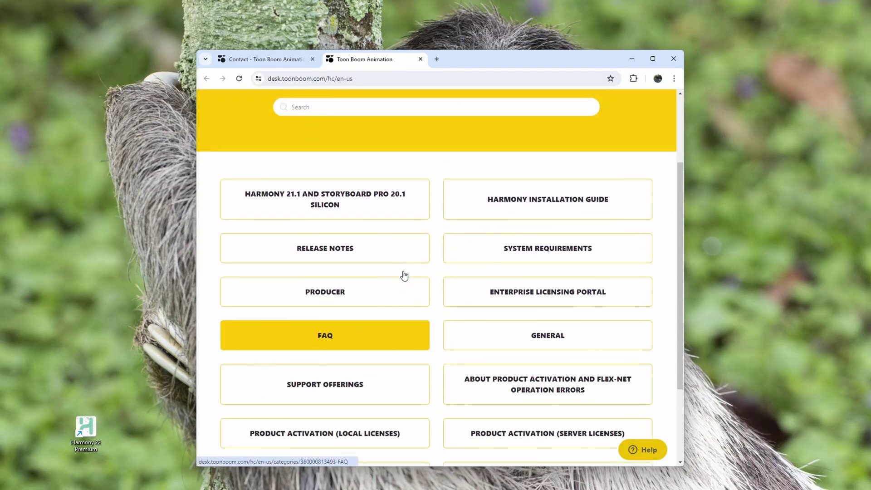
scroll(404, 275, up, 3)
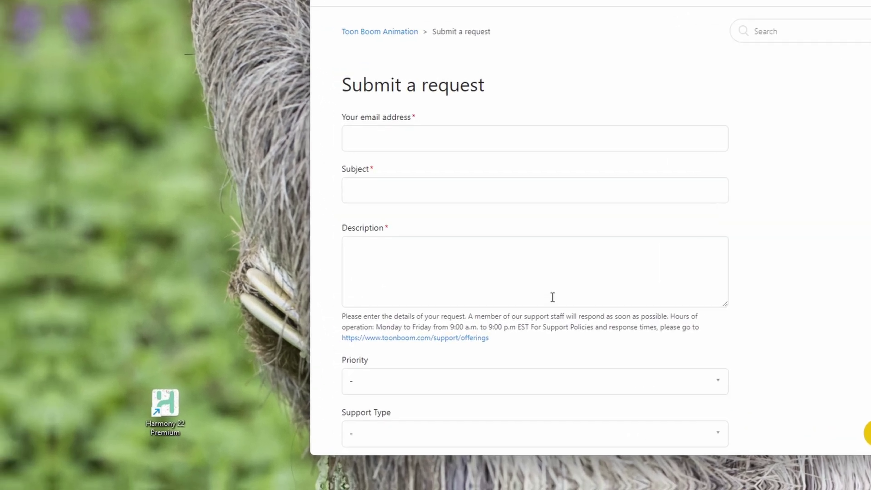
scroll(382, 345, down, 1)
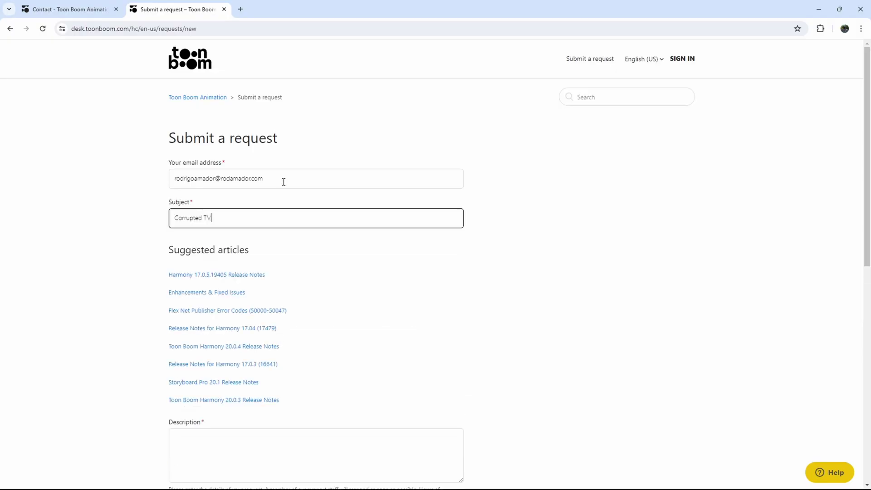
scroll(272, 268, down, 6)
click(229, 156)
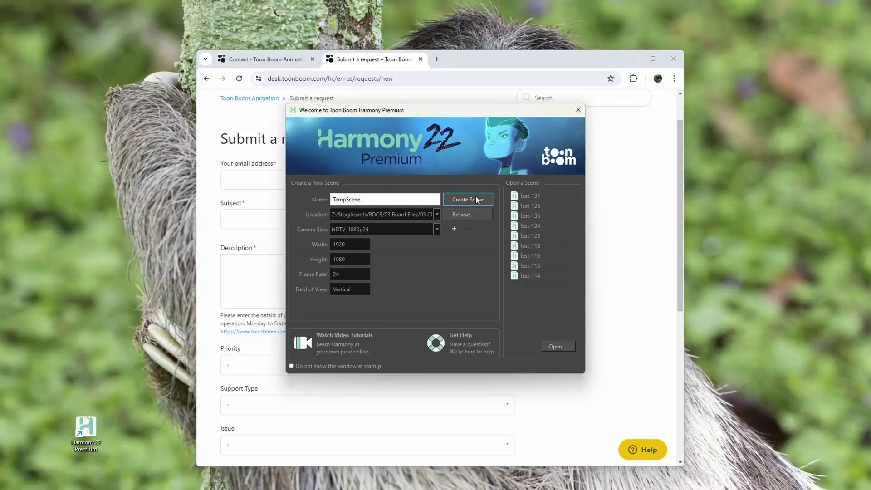
Create TempScene, load the elements folder into Harmony's Library, and preview Draw-73.tvg
click(476, 197)
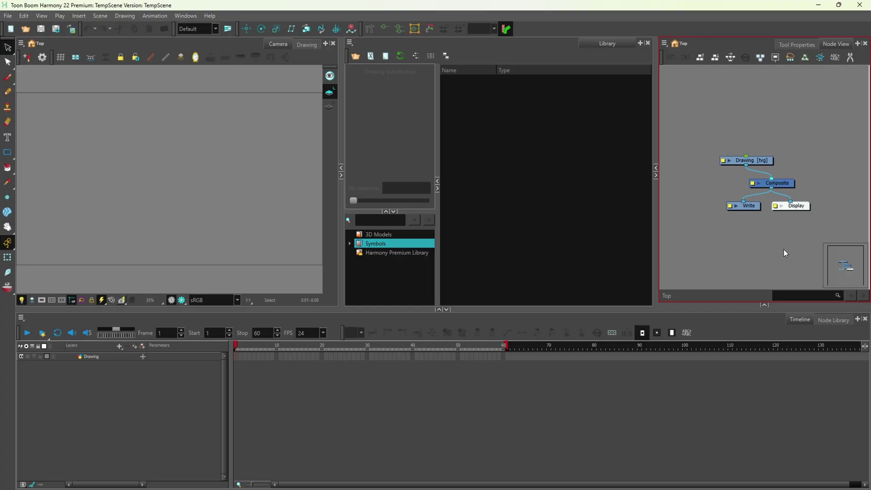
right_click(383, 275)
click(409, 300)
click(271, 143)
click(665, 432)
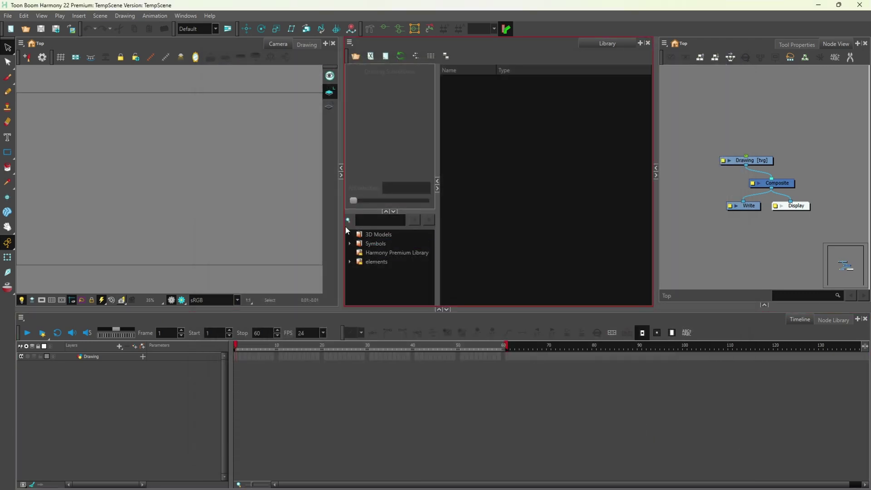
click(460, 226)
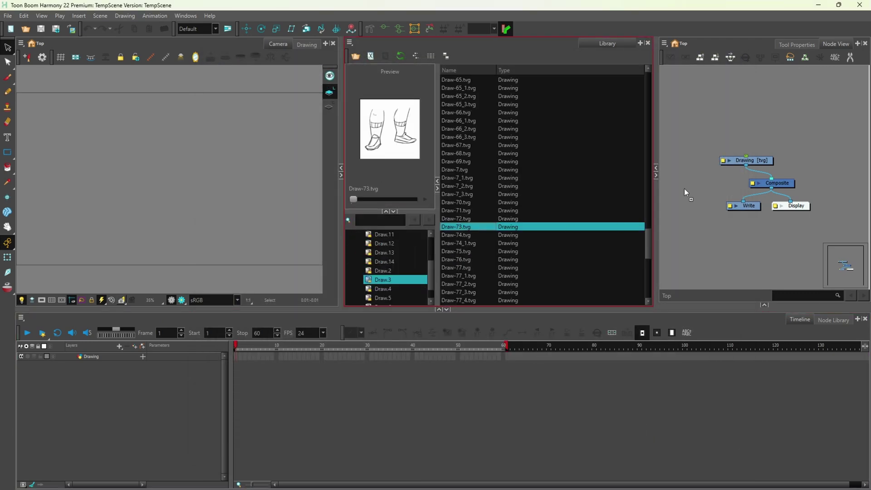
click(772, 123)
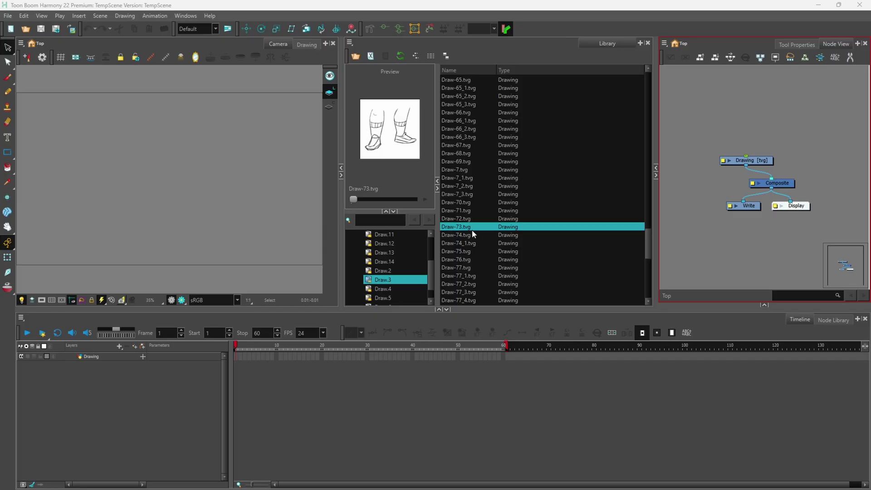
Place Draw-73.tvg as a Draw layer, skip colour recovery, and lasso-select the foot strokes
drag(472, 229, 240, 180)
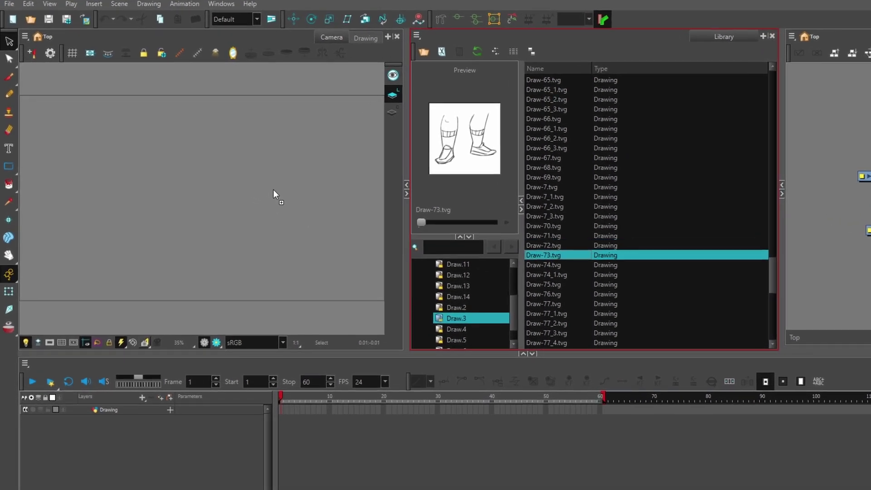
drag(273, 189, 273, 190)
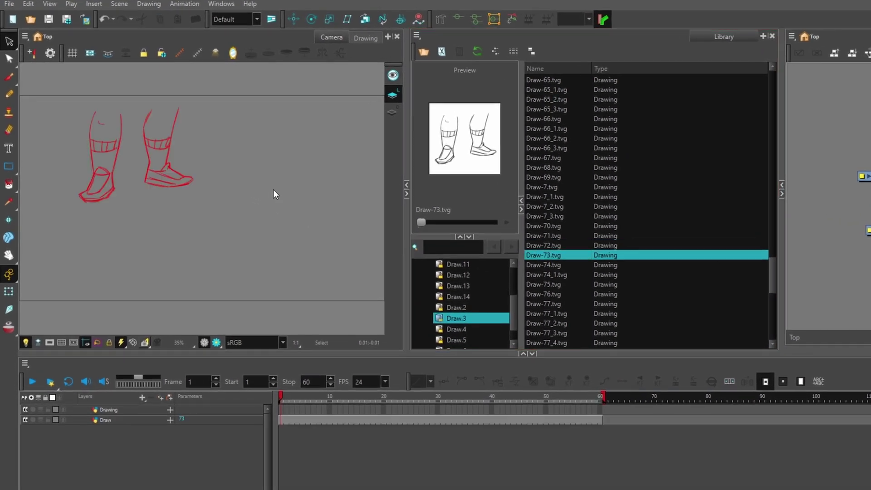
click(526, 348)
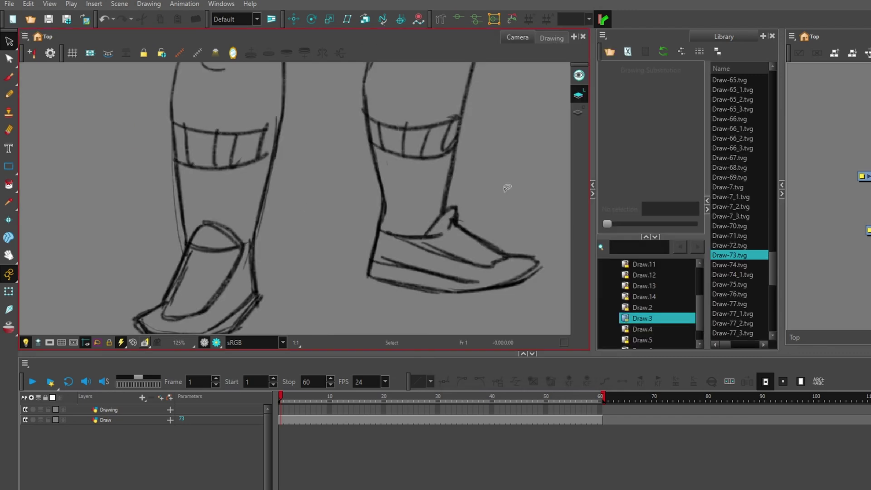
click(429, 275)
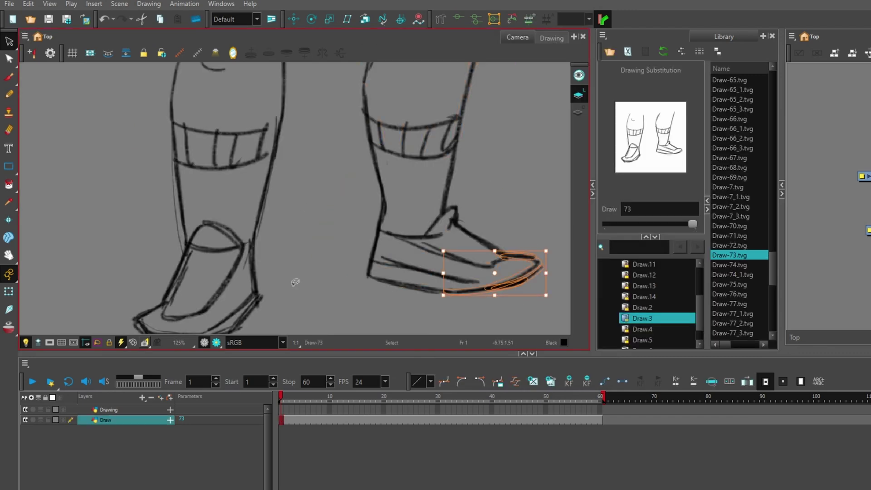
drag(177, 254, 312, 276)
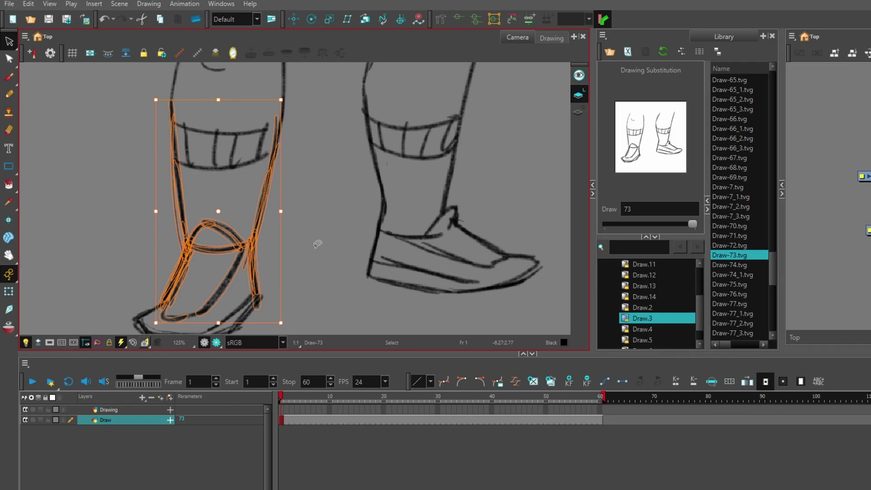
click(327, 251)
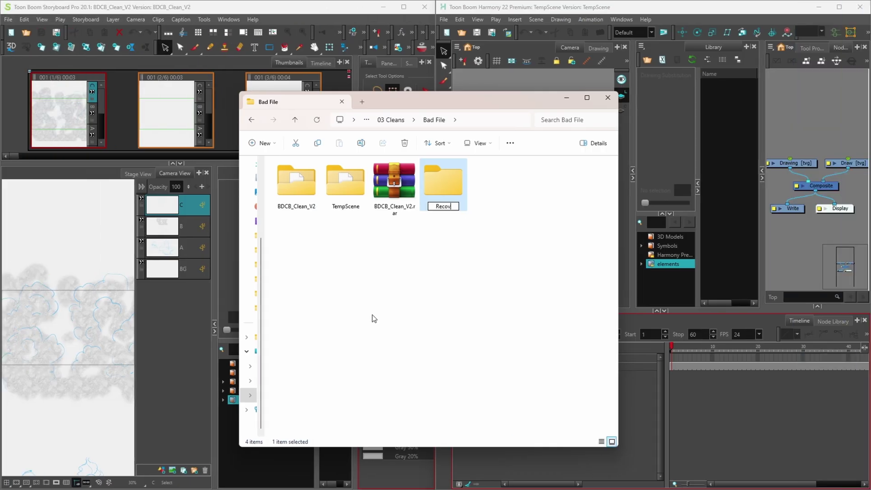
In Harmony, open the Recovery folder as a library and save the Draw layer as a template
right_click(660, 276)
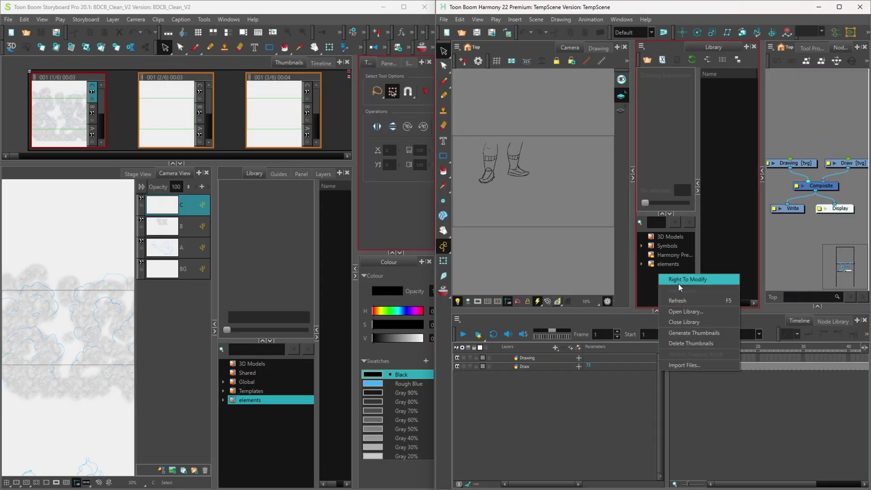
click(706, 313)
click(293, 141)
click(579, 430)
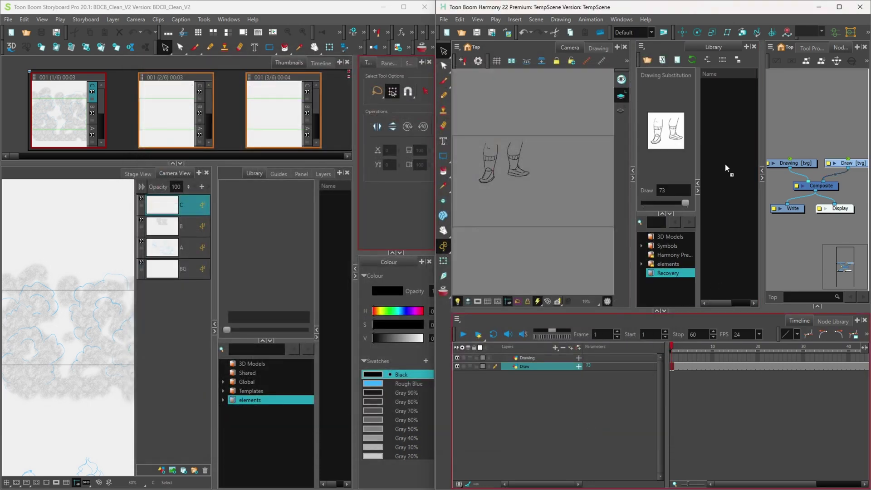
drag(724, 164, 725, 164)
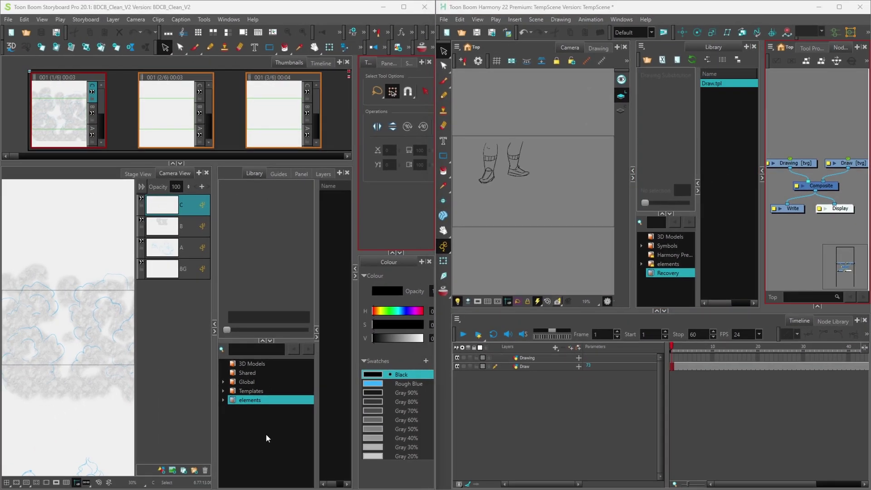
In Storyboard Pro, open the Recovery library and add Draw.tpl to the panel
right_click(230, 460)
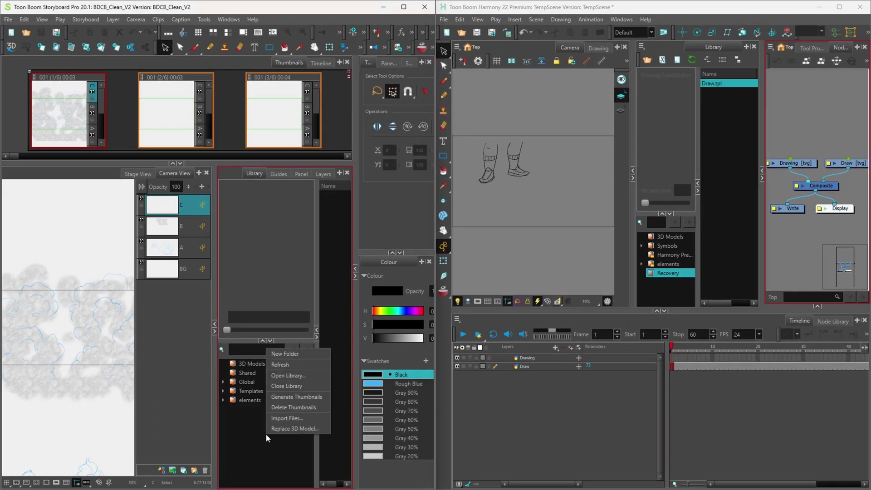
click(307, 375)
click(145, 103)
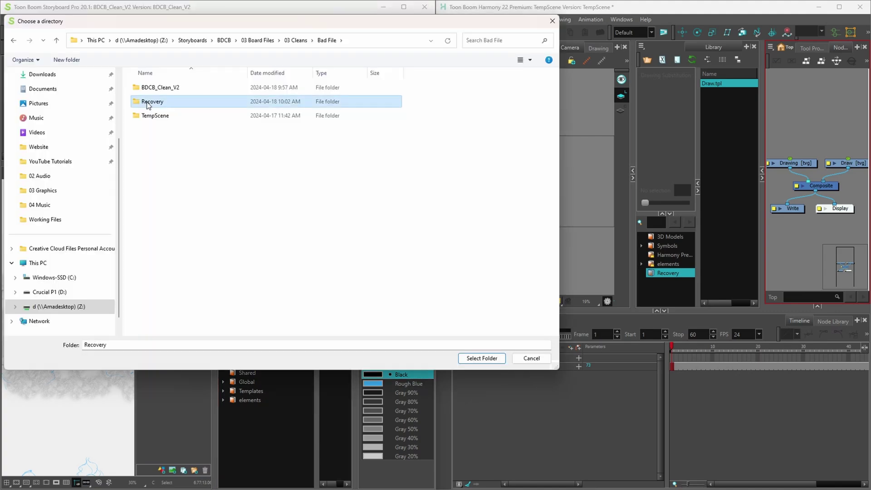
click(477, 360)
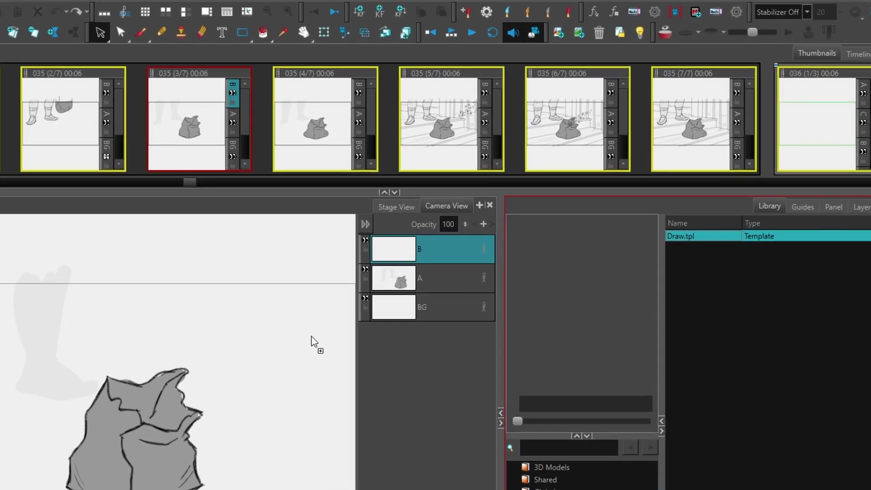
drag(312, 338, 311, 333)
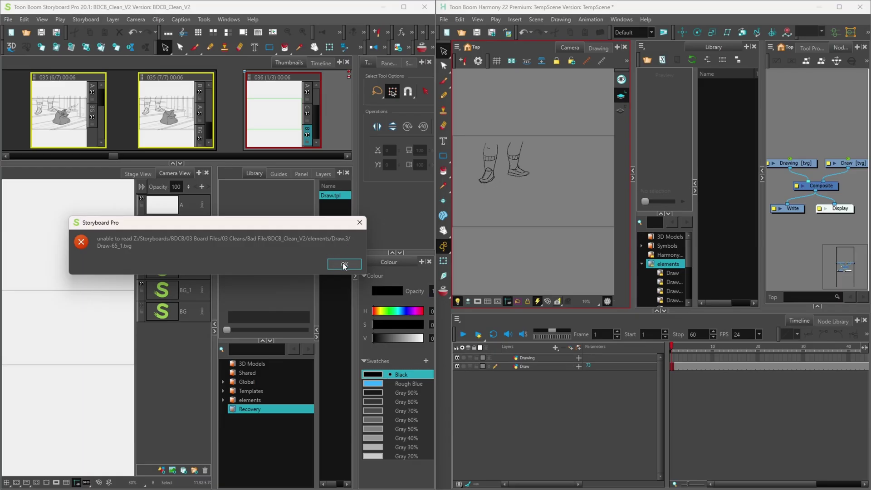
Recover Draw-65_1 and the other broken drawings as templates, then pick the Draw_4 template
click(343, 265)
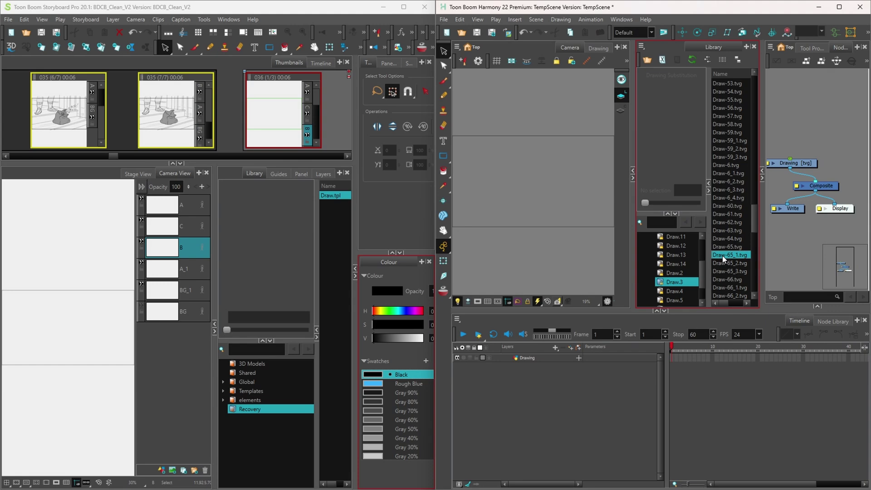
drag(563, 193, 539, 182)
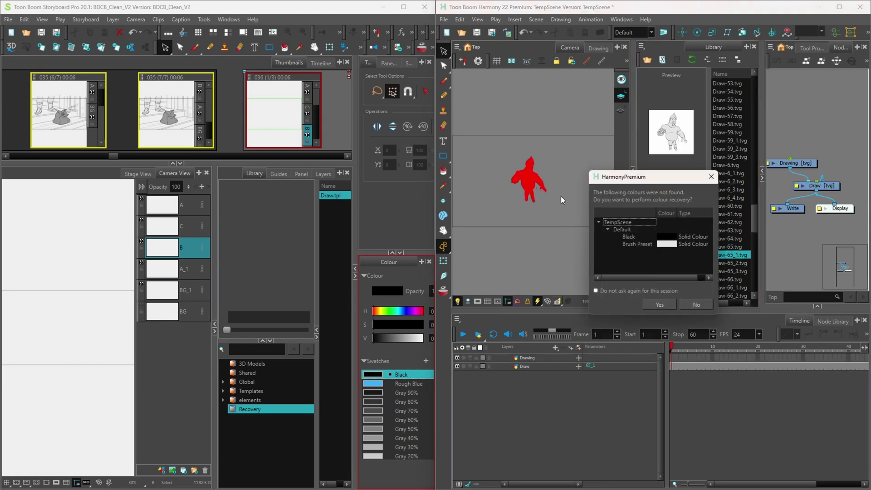
key(Return)
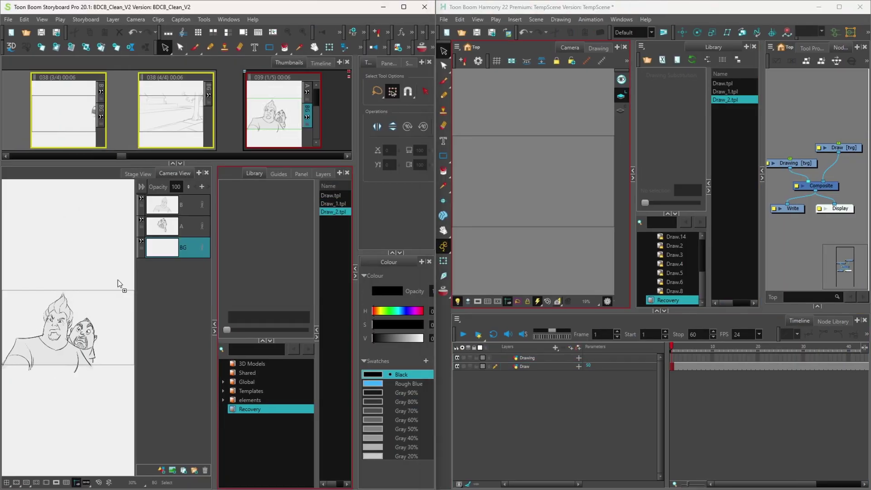
click(330, 279)
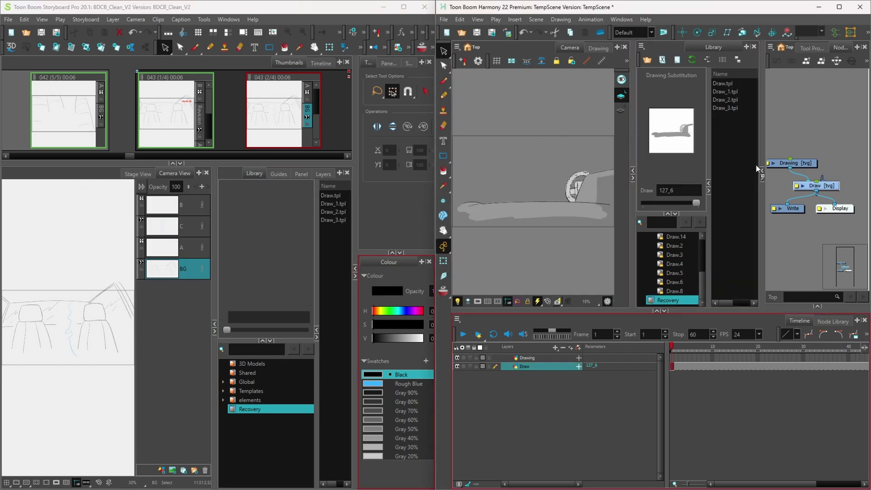
click(324, 229)
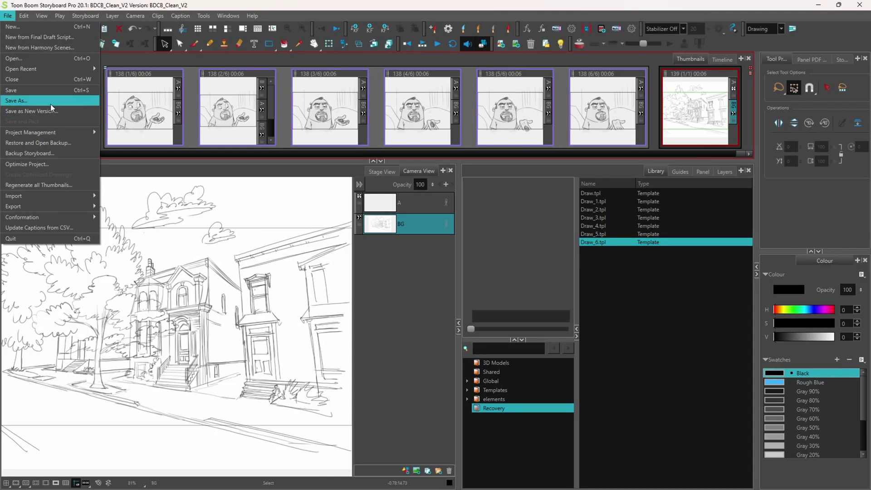
Save the storyboard as packed Storyboard Pro file BDCB_Clean_Recovered.sbpz
click(51, 107)
click(314, 392)
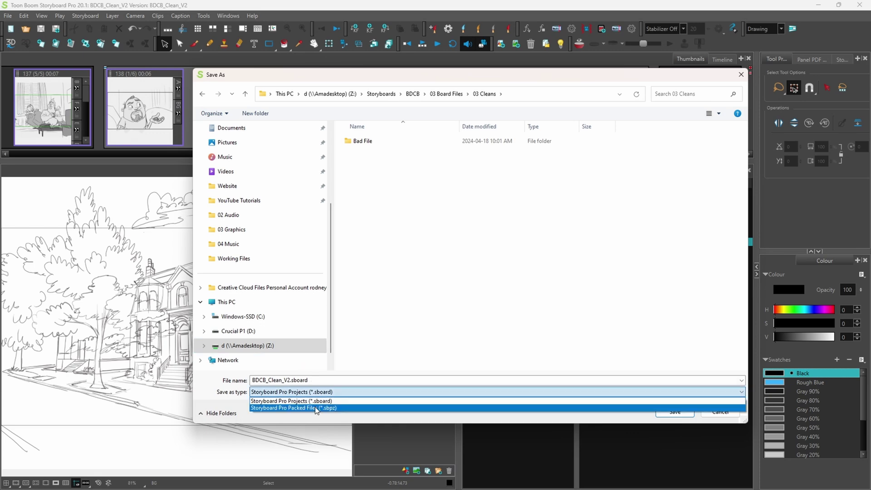
click(316, 407)
key(Return)
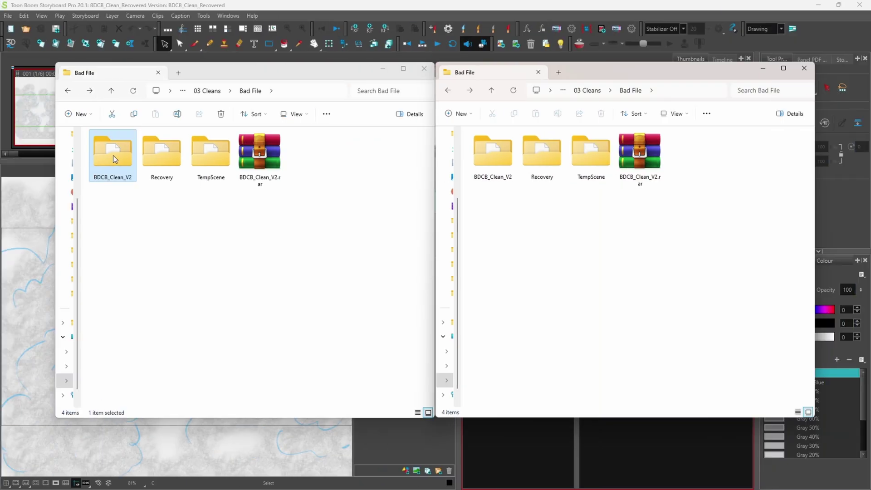
double_click(111, 154)
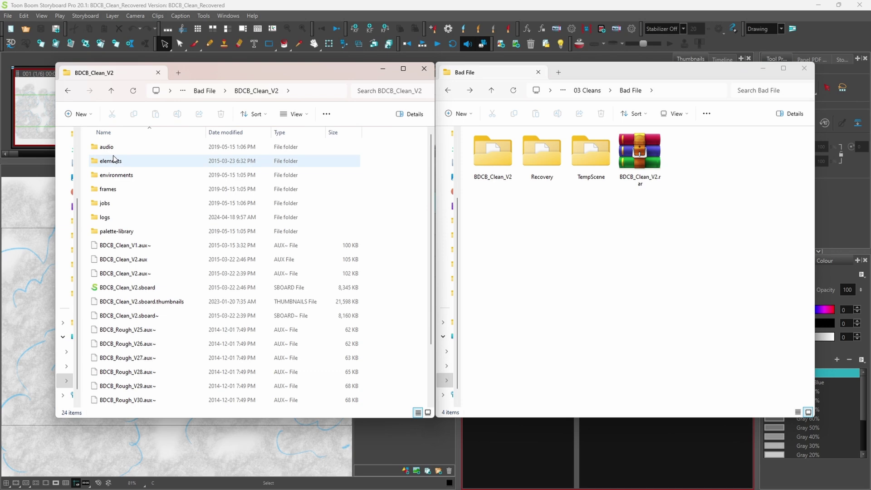
Browse the TempScene and elements folders, then view BDCB_Clean_Recovered.sbpz's properties
double_click(589, 154)
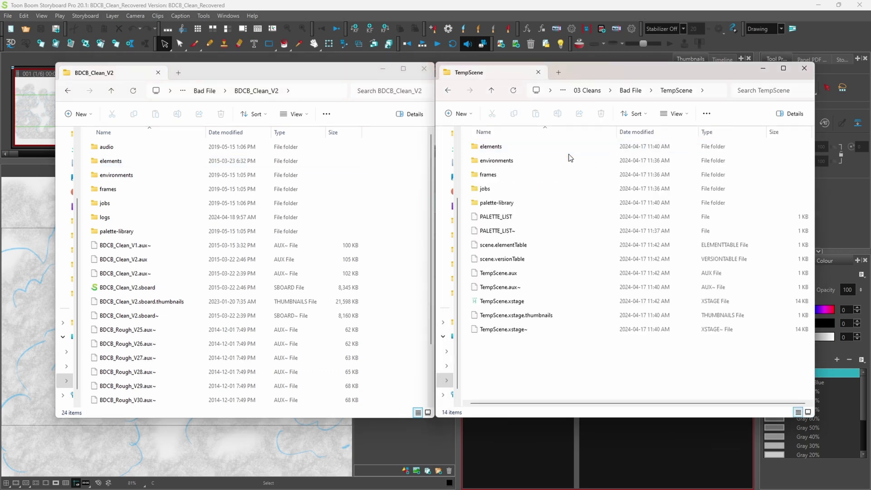
double_click(163, 167)
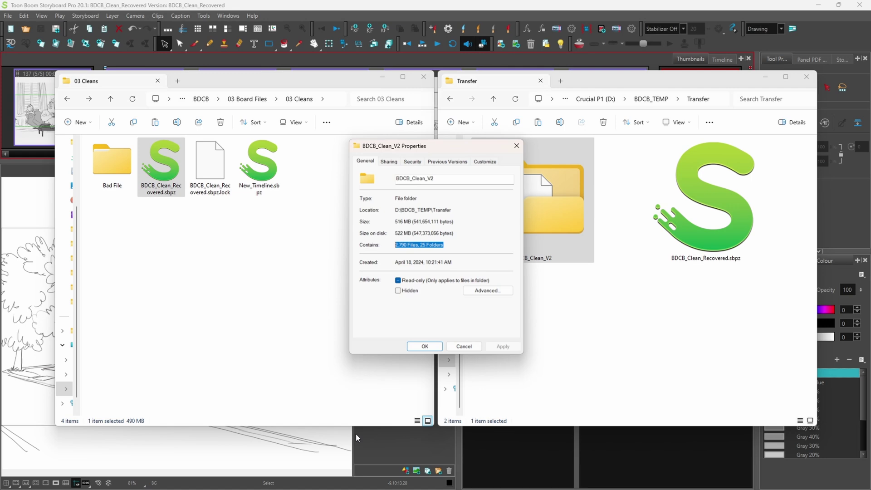
key(Escape)
right_click(715, 208)
click(748, 323)
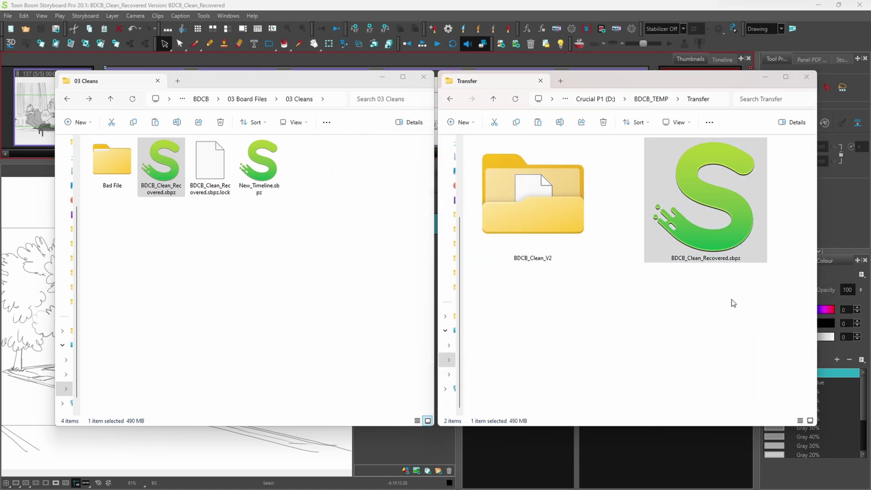